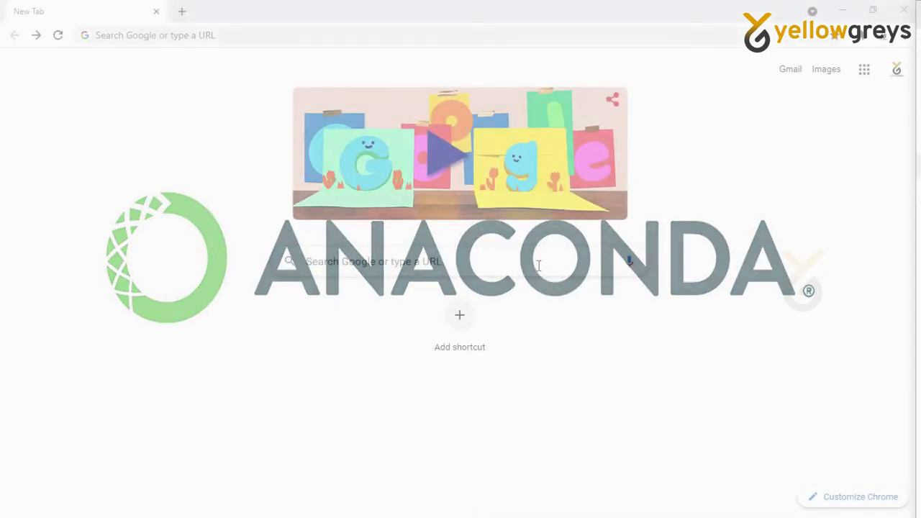
Search the web for "anaconda installation" and open the Installing on Windows guide through the Anaconda documentation's Installation page.
left_click(538, 265)
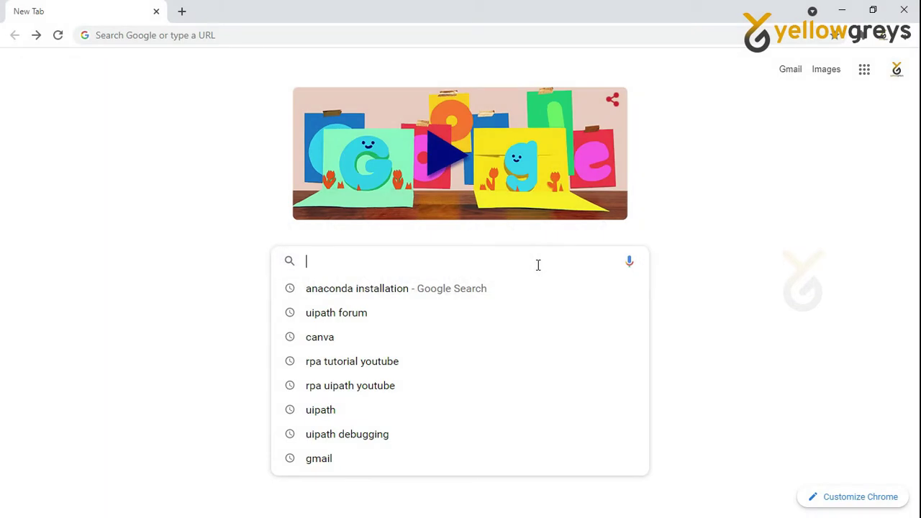
key("Down")
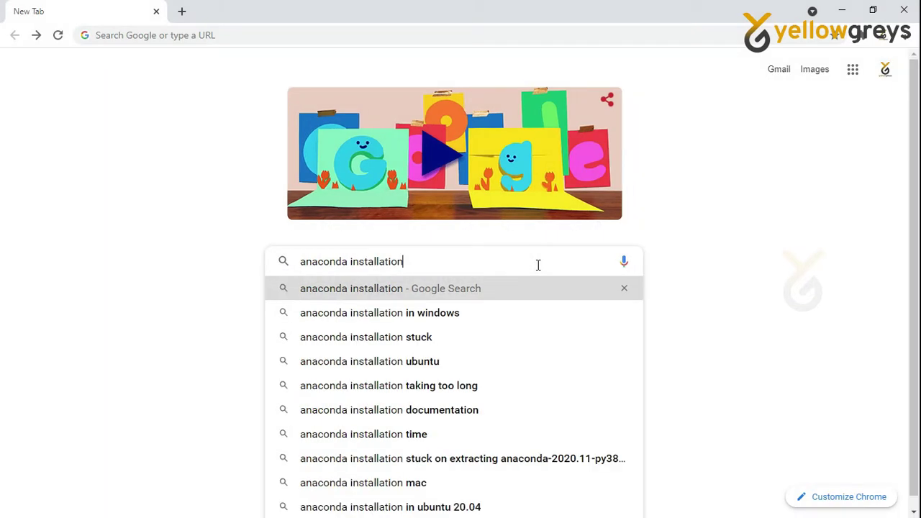
key("Return")
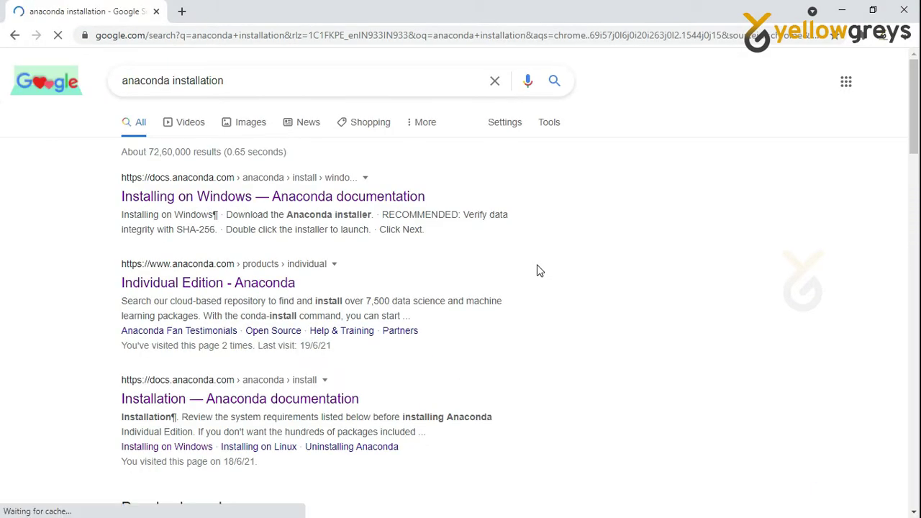
scroll(278, 401, "down", 2)
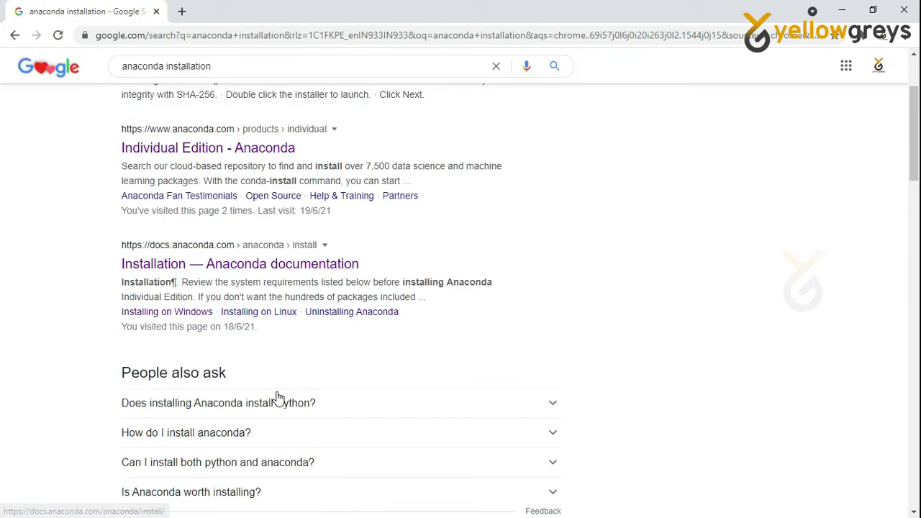
left_click(278, 266)
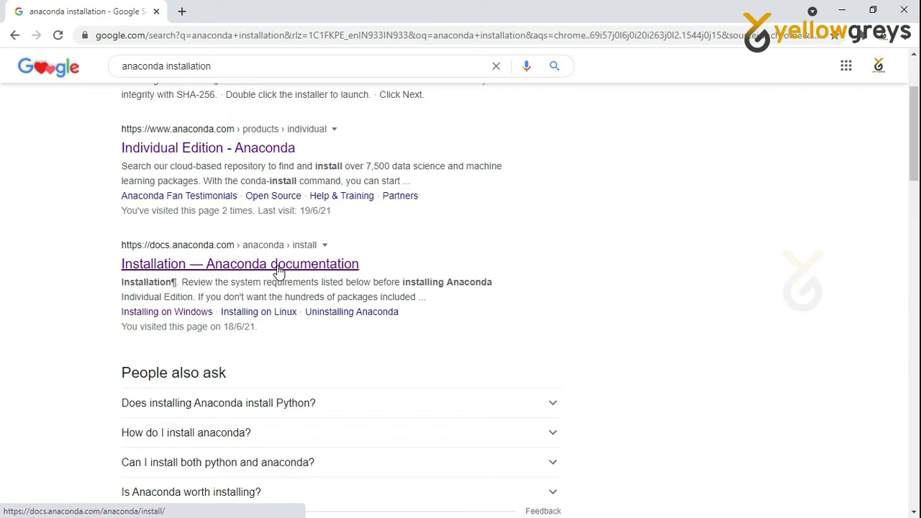
left_click(278, 266)
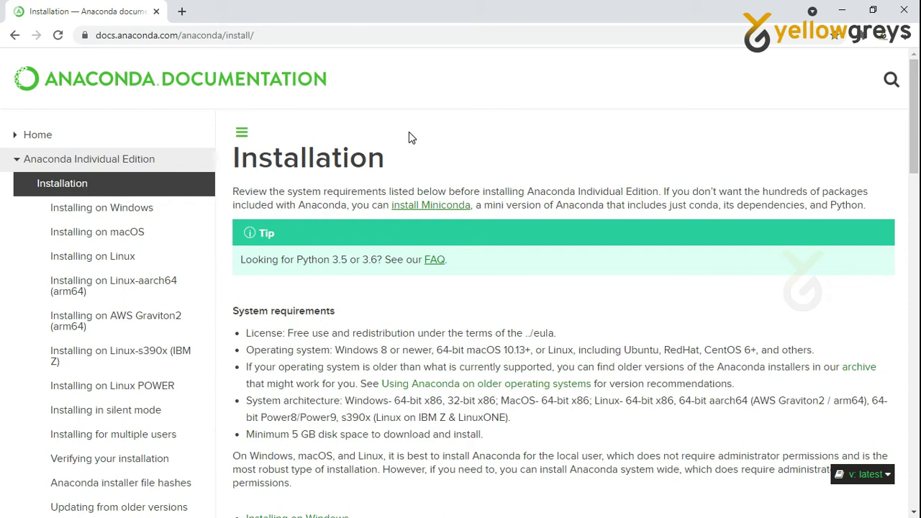
scroll(409, 132, "down", 5)
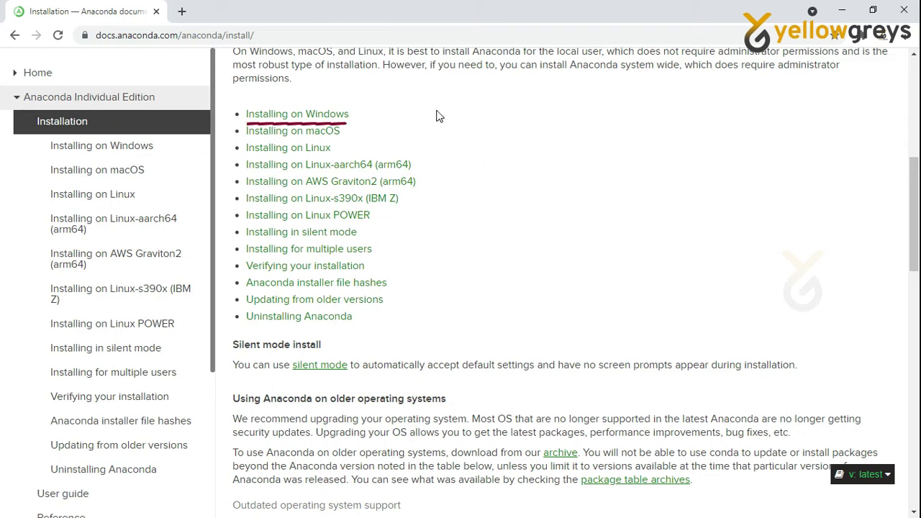
left_click(325, 117)
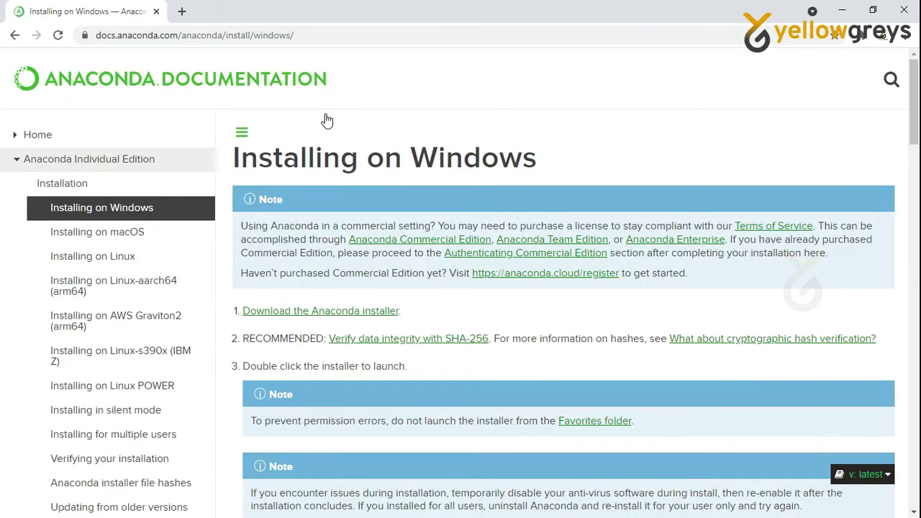
Examine the Windows installation guide from the installer download through the final setup dialog.
scroll(663, 87, "down", 4)
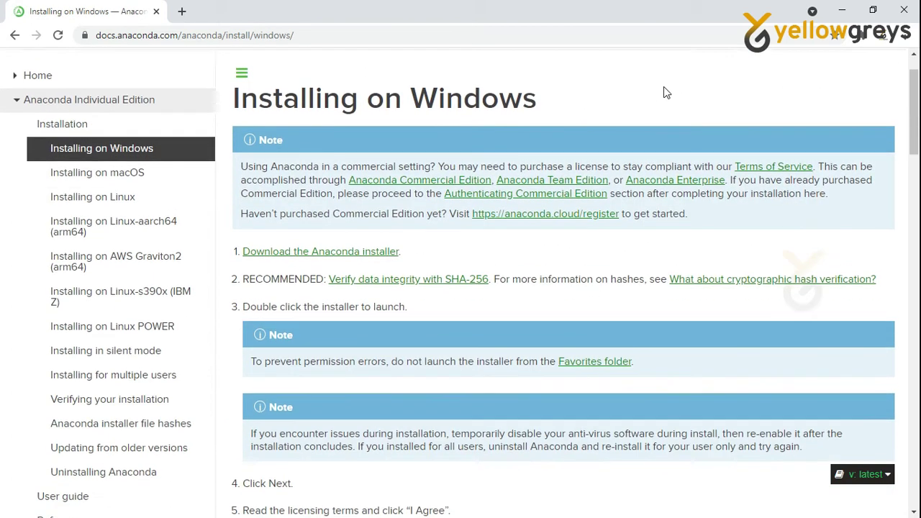
scroll(663, 92, "down", 5)
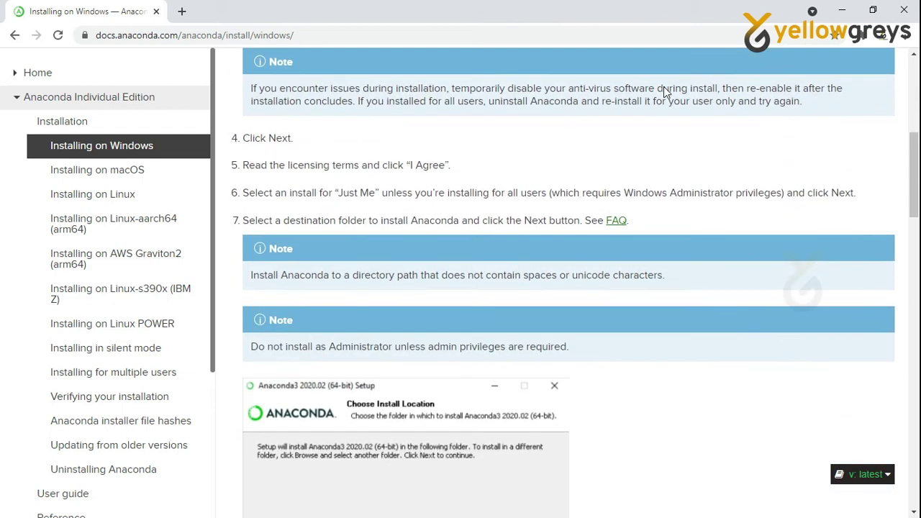
scroll(667, 92, "down", 6)
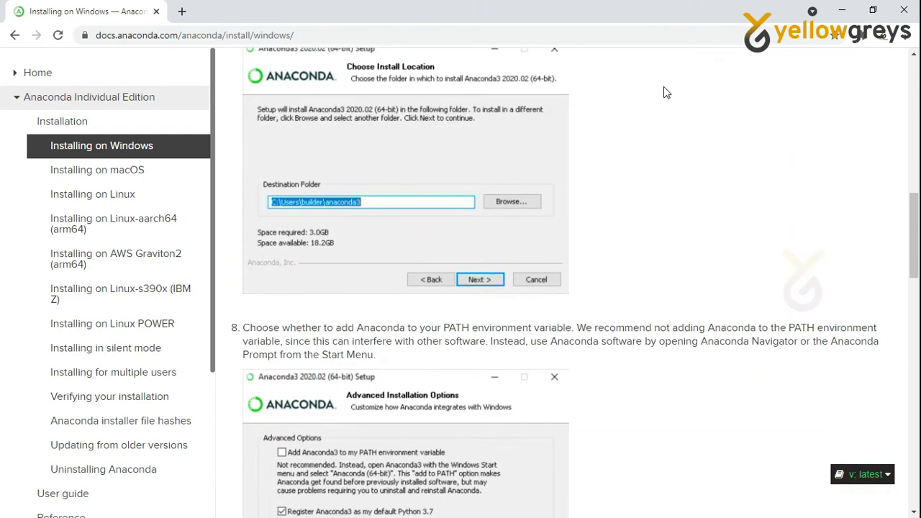
scroll(666, 92, "down", 5)
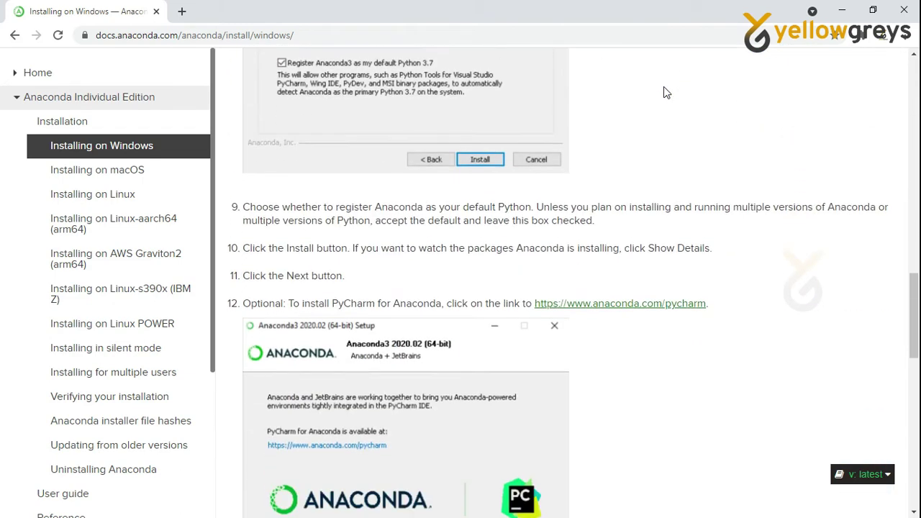
scroll(665, 92, "down", 3)
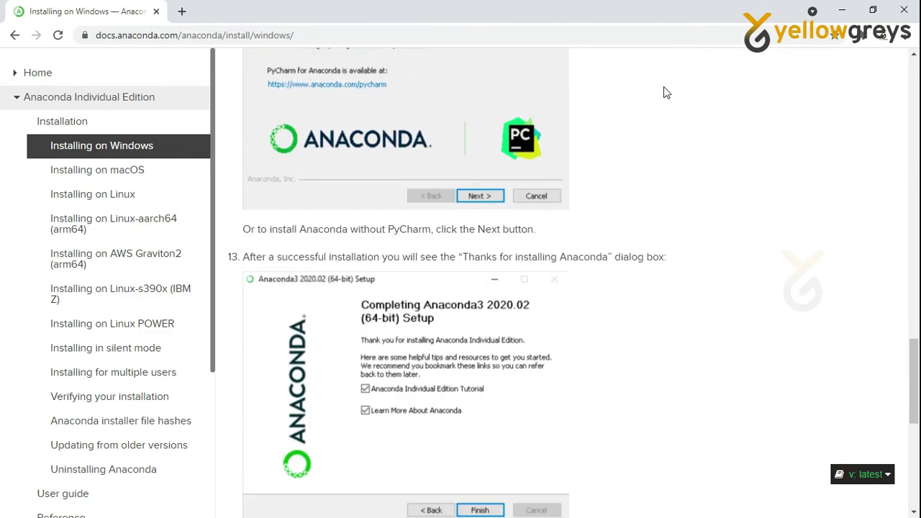
scroll(665, 92, "up", 4)
scroll(664, 92, "up", 14)
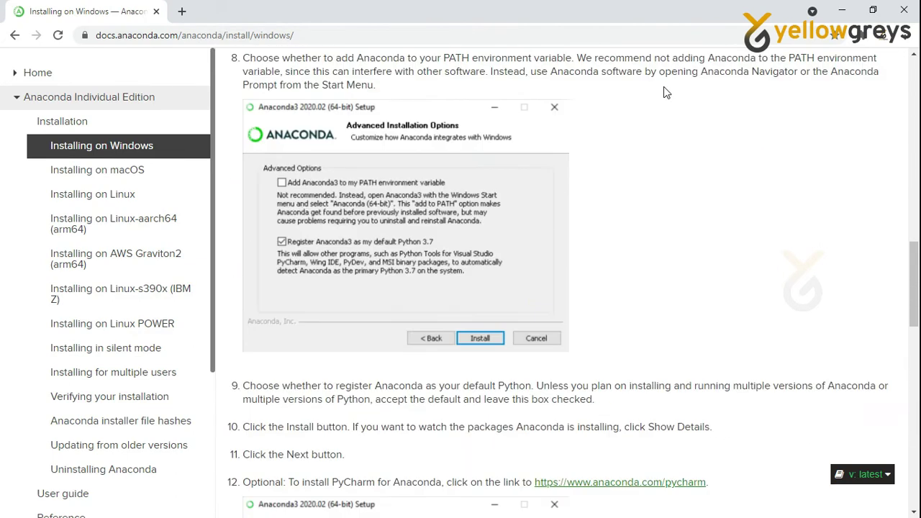
scroll(663, 92, "up", 4)
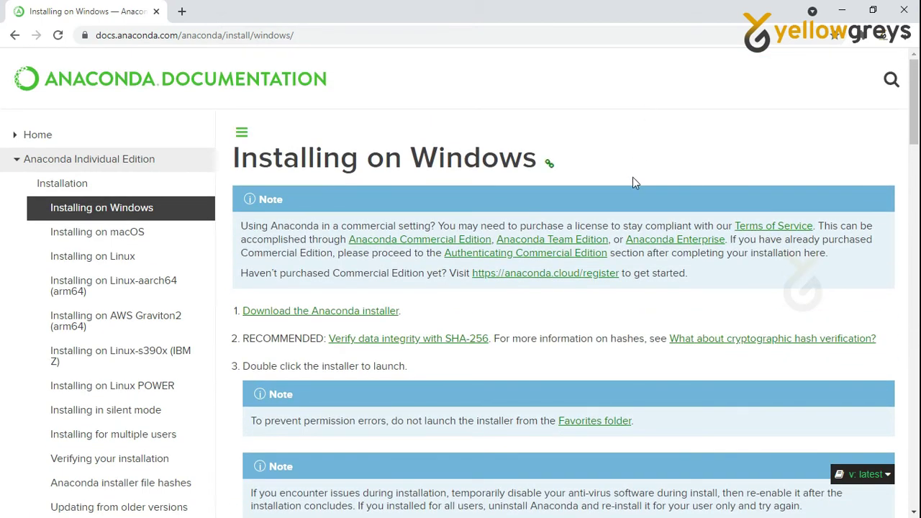
Follow the guide's installer link and download Anaconda Individual Edition for Windows, the Python 3.8 64-bit graphical installer.
left_click(384, 316)
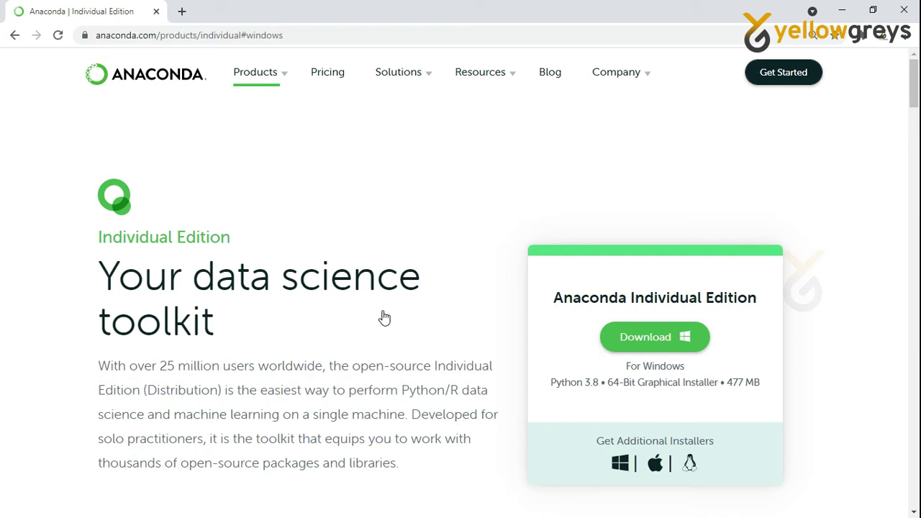
scroll(384, 316, "down", 2)
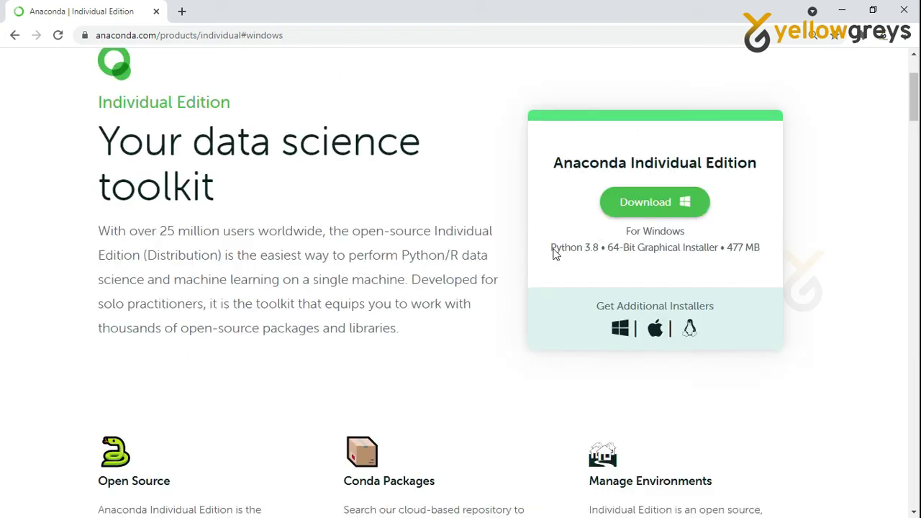
left_click(641, 203)
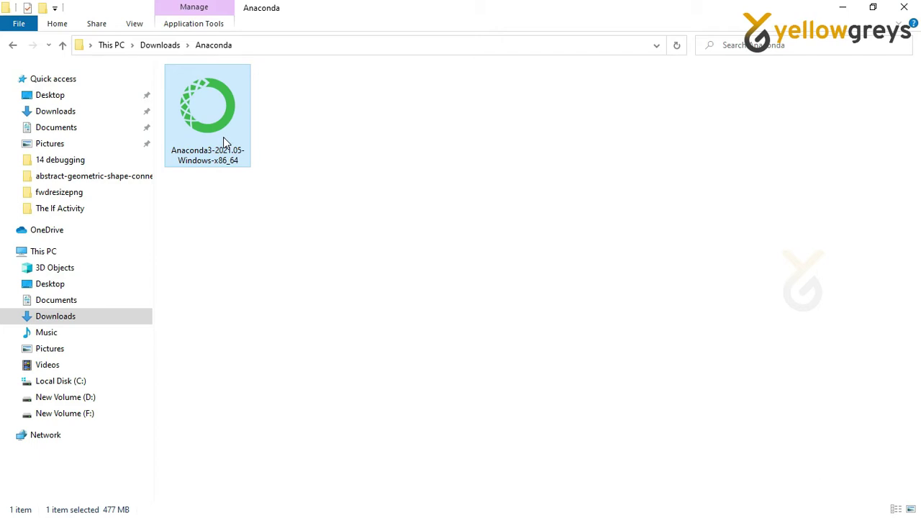
Run the Anaconda3-2021.05-Windows-x86_64 installer as administrator and close the folder window.
right_click(223, 136)
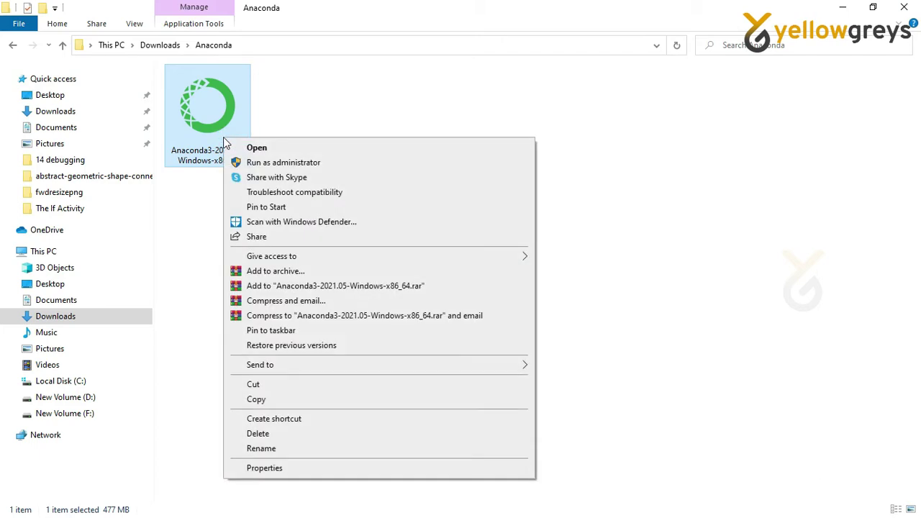
left_click(283, 163)
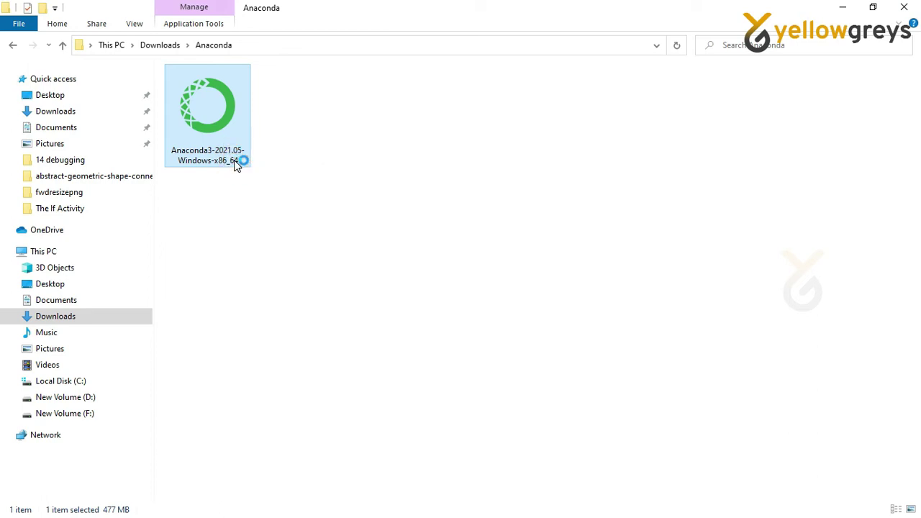
left_click(904, 8)
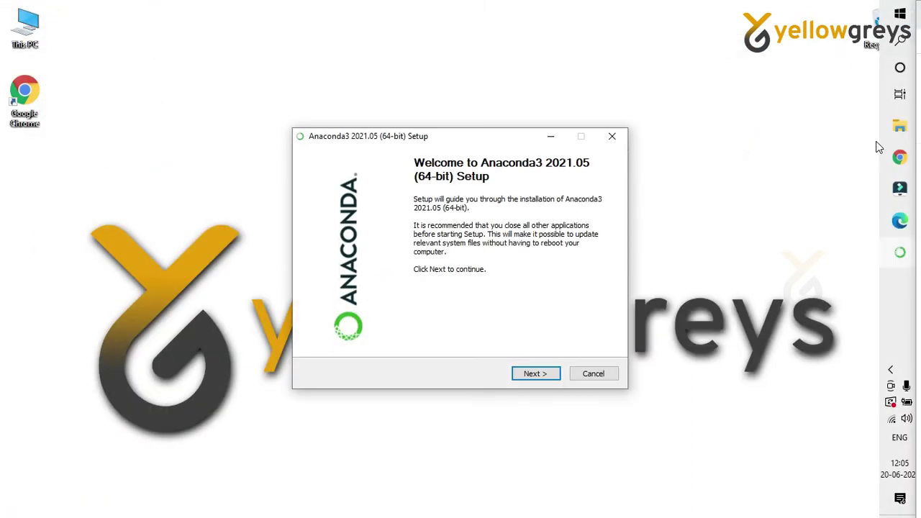
Continue past the setup welcome page, read the license agreement through to its end and accept it.
left_click(541, 378)
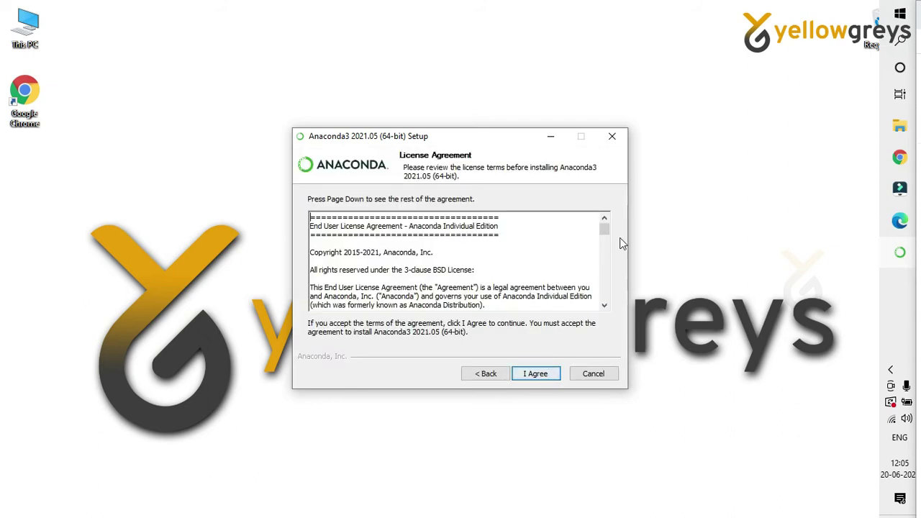
scroll(582, 243, "down", 1)
scroll(582, 243, "down", 5)
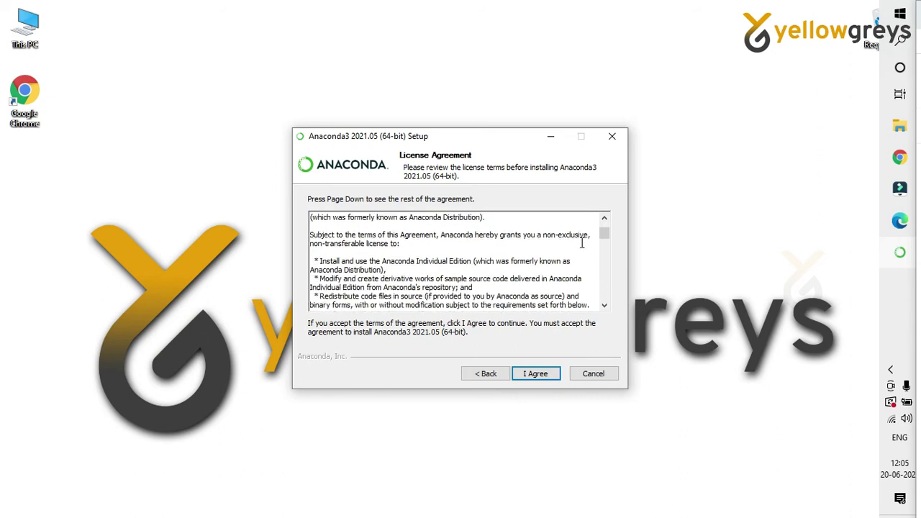
scroll(581, 242, "down", 4)
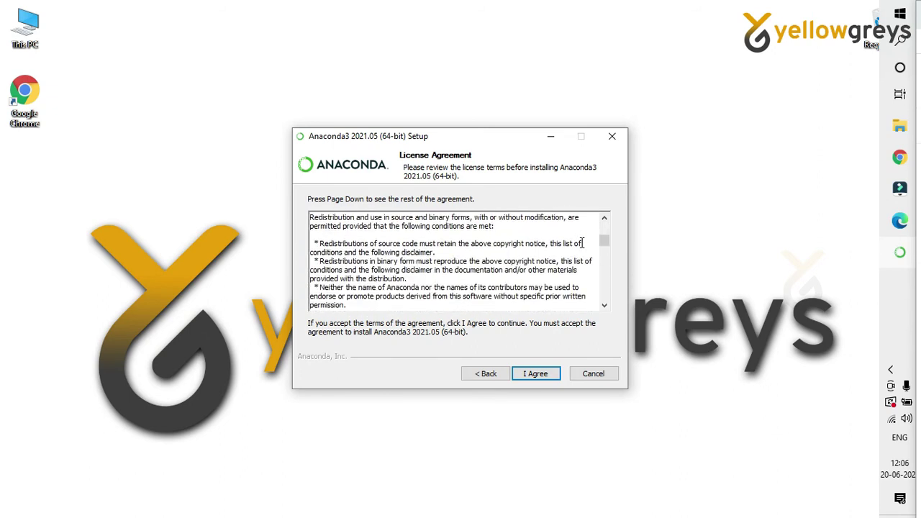
scroll(582, 243, "down", 5)
scroll(581, 243, "down", 6)
scroll(581, 242, "down", 3)
scroll(581, 243, "down", 4)
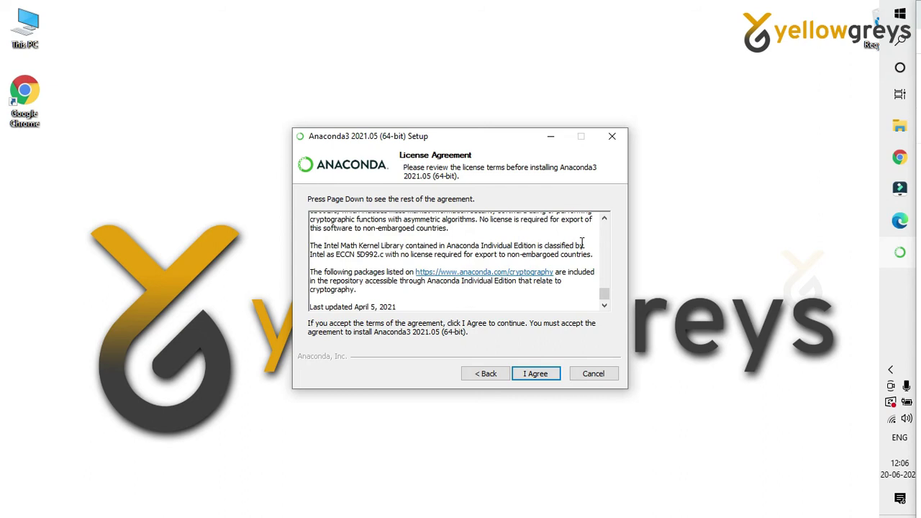
left_click(539, 373)
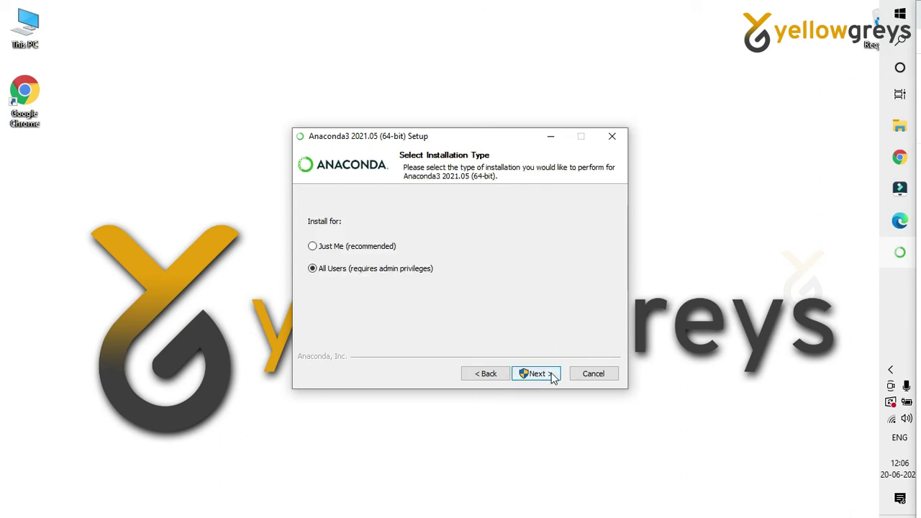
Install Anaconda3 for Just Me in the default destination folder, keeping it registered as the default Python 3.8 and off the PATH.
left_click(385, 250)
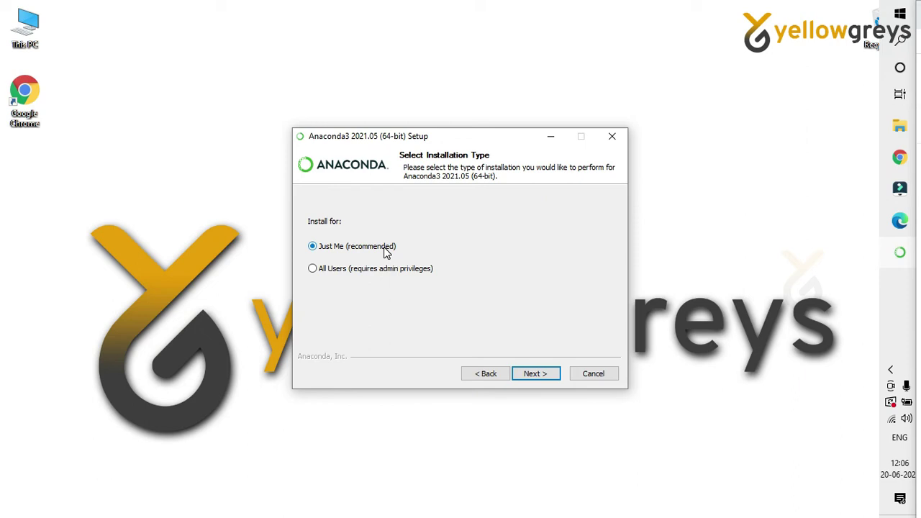
left_click(536, 374)
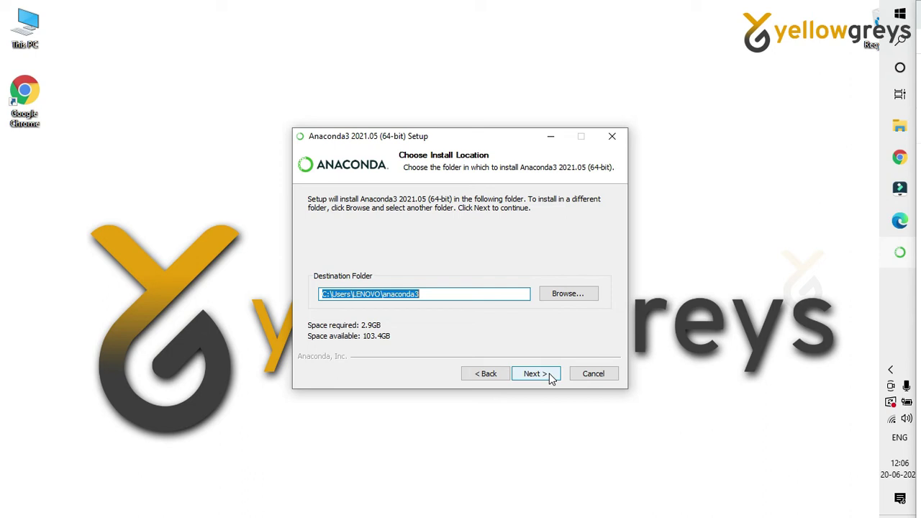
left_click(551, 377)
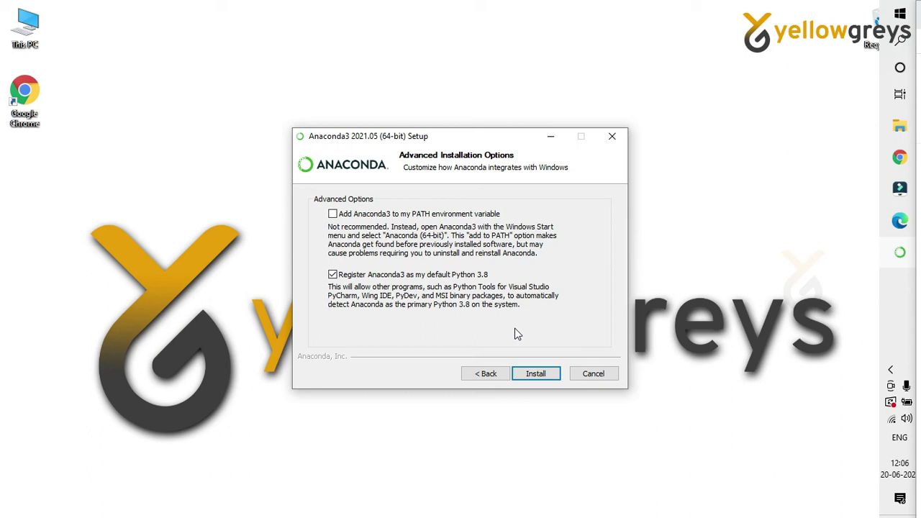
left_click(540, 376)
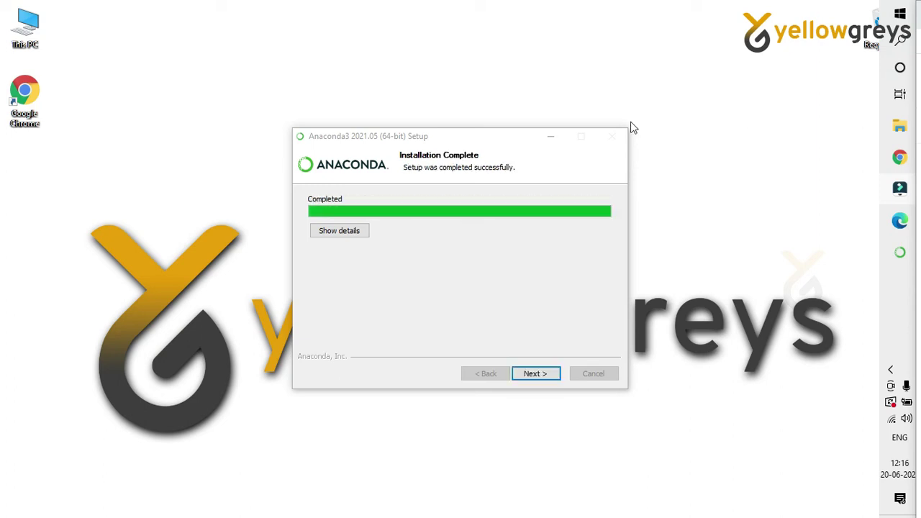
Show the installation details and finish the Anaconda3 setup, keeping the tutorial and Getting Started options selected.
left_click(363, 234)
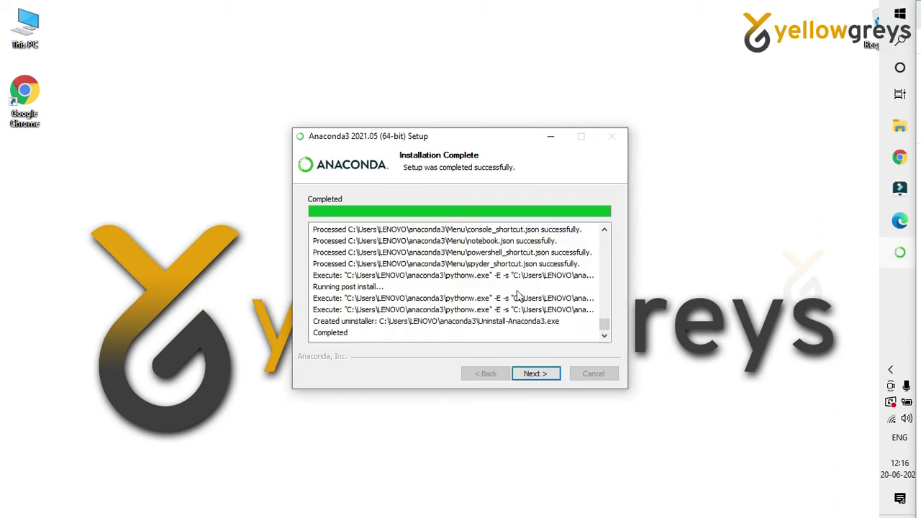
left_click(543, 377)
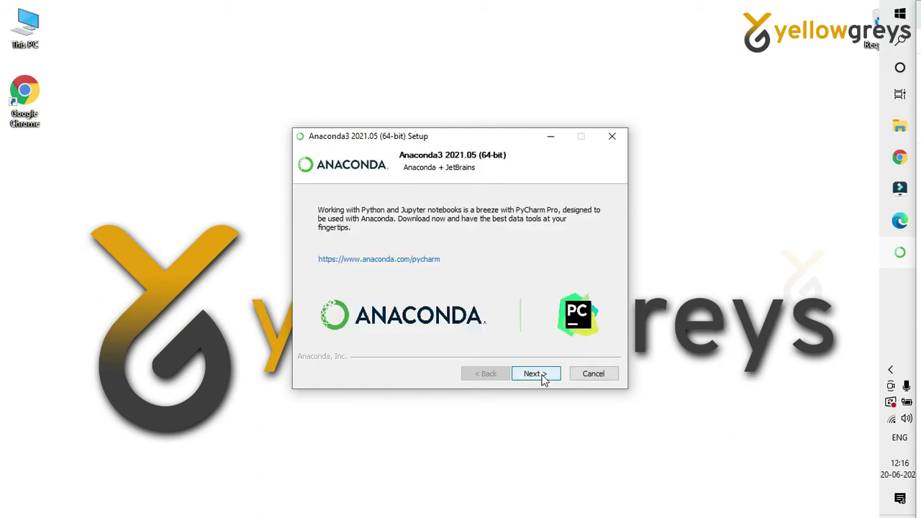
left_click(543, 376)
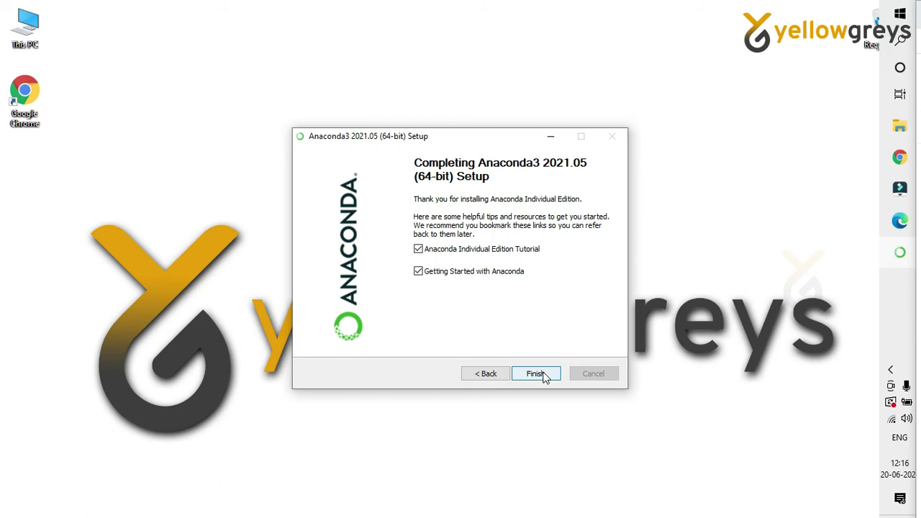
left_click(545, 375)
left_click(536, 374)
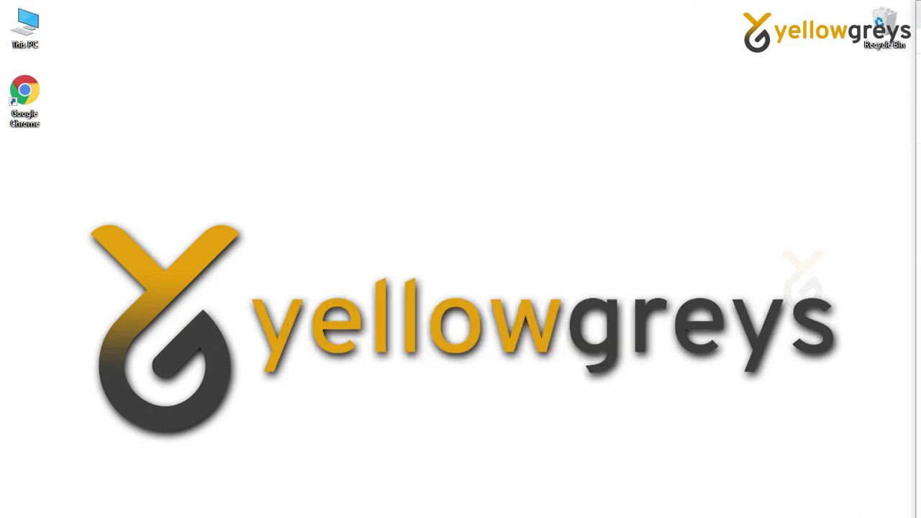